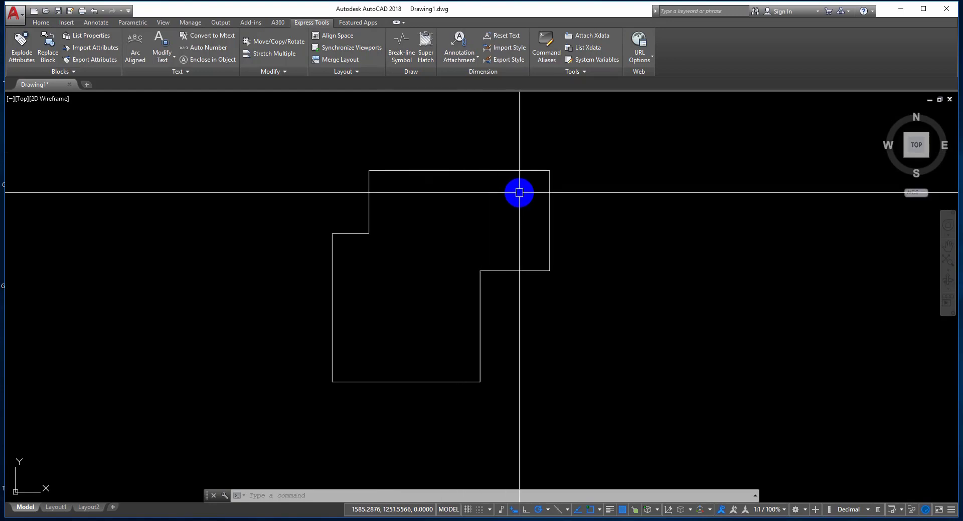
Open the Command Alias Editor and bring up its list of command aliases.
{"action": "mouse_move", "coordinate": [481, 243]}
{"action": "middle_mouse_down"}
{"action": "mouse_move", "coordinate": [423, 264]}
{"action": "mouse_move", "coordinate": [462, 263]}
{"action": "middle_mouse_up"}
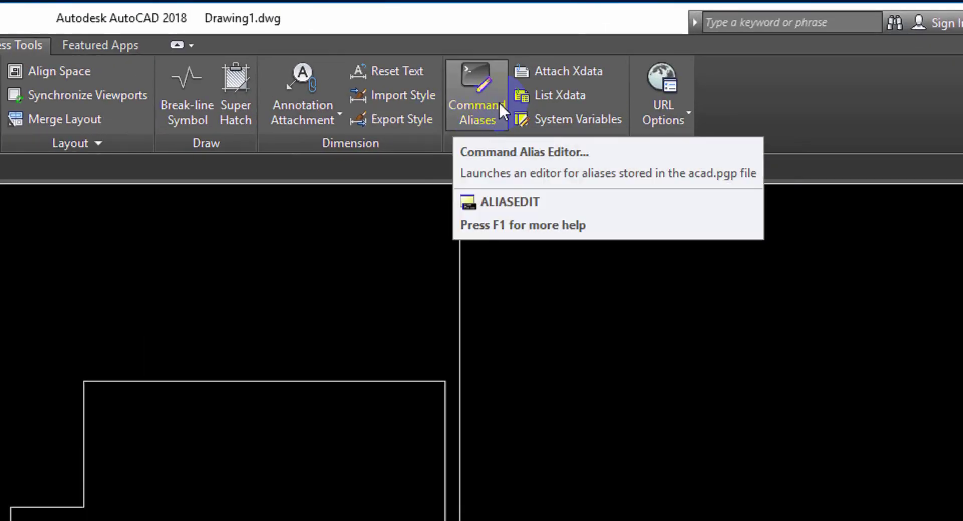
{"action": "left_click", "coordinate": [475, 119]}
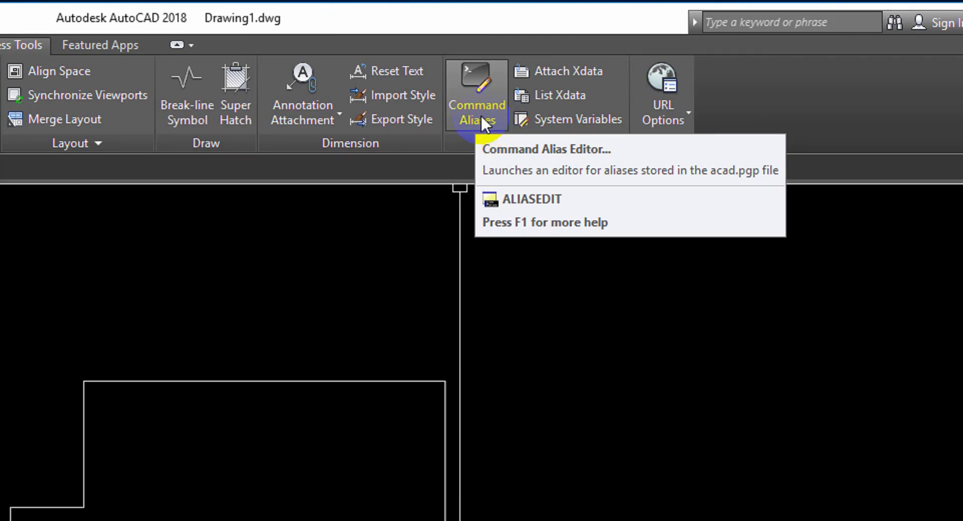
{"action": "left_click", "coordinate": [482, 118]}
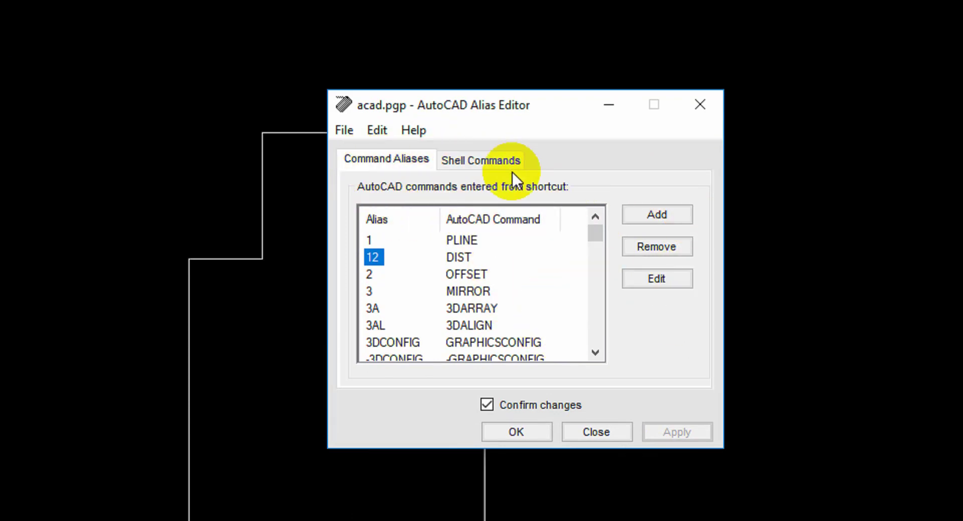
{"action": "left_click", "coordinate": [390, 166]}
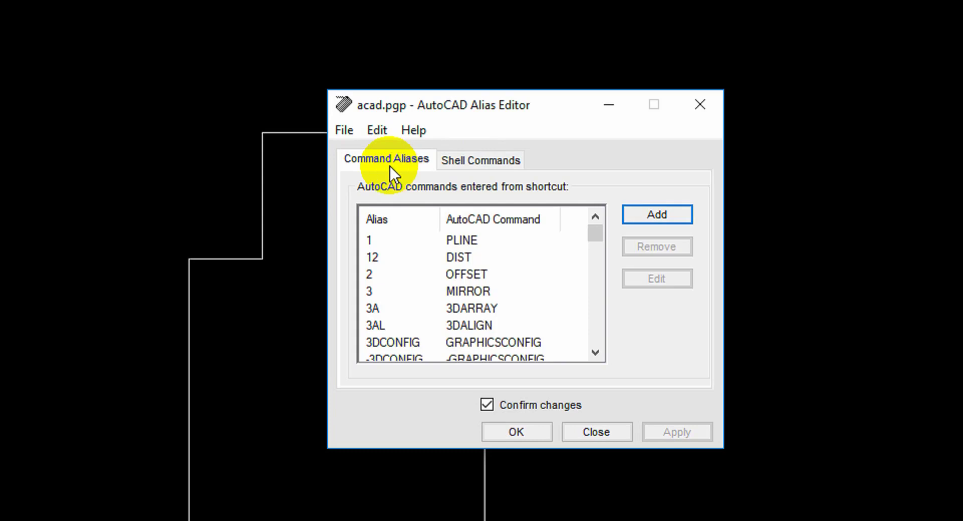
{"action": "left_click", "coordinate": [483, 164]}
{"action": "left_click", "coordinate": [422, 163]}
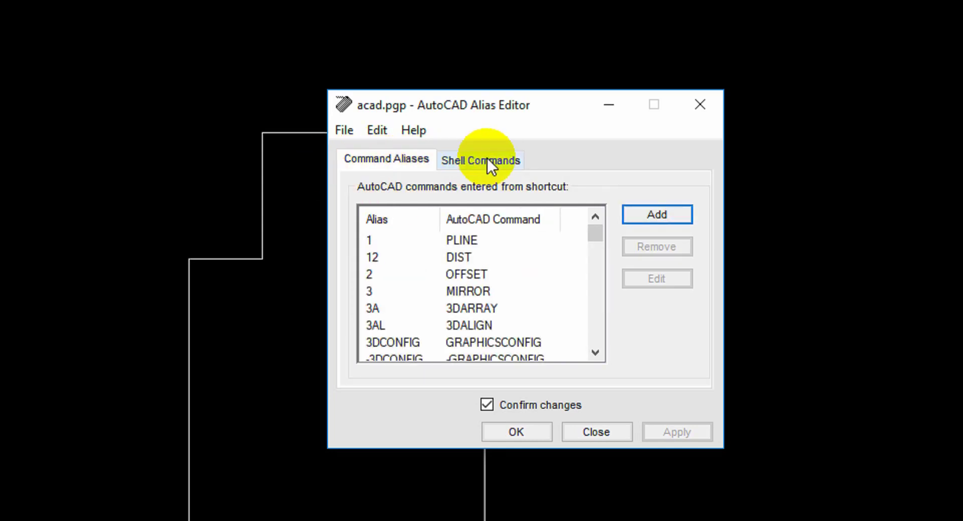
Edit the DIST entry with alias 12 and set its alias to 13.
{"action": "left_click", "coordinate": [396, 257]}
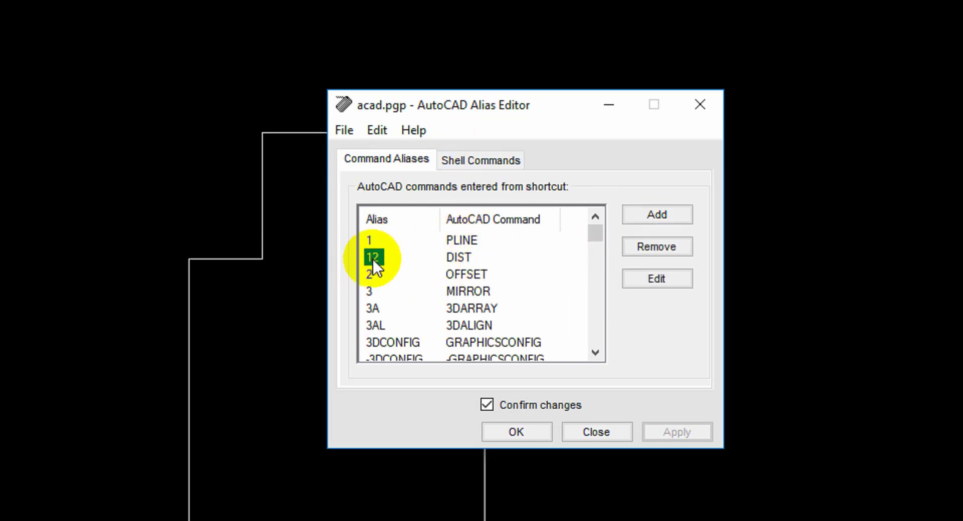
{"action": "left_click", "coordinate": [458, 259]}
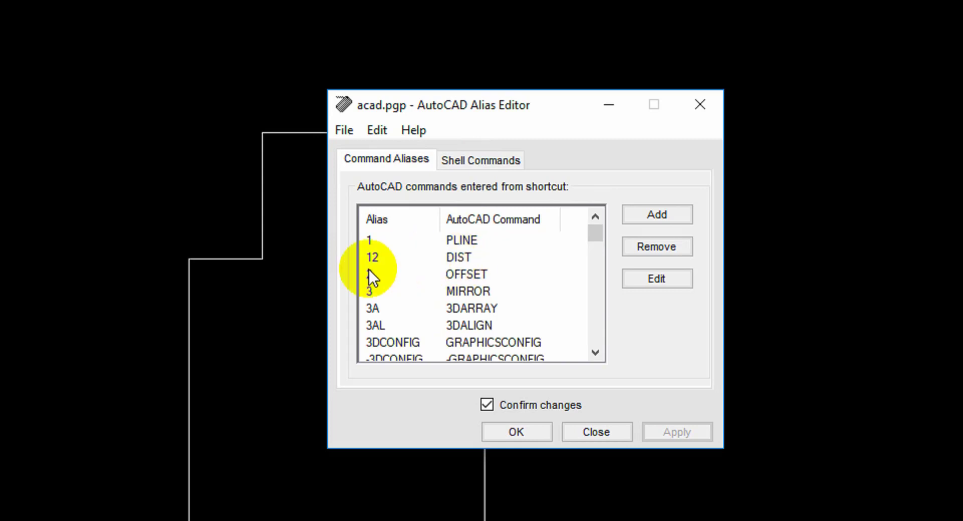
{"action": "left_click", "coordinate": [678, 281]}
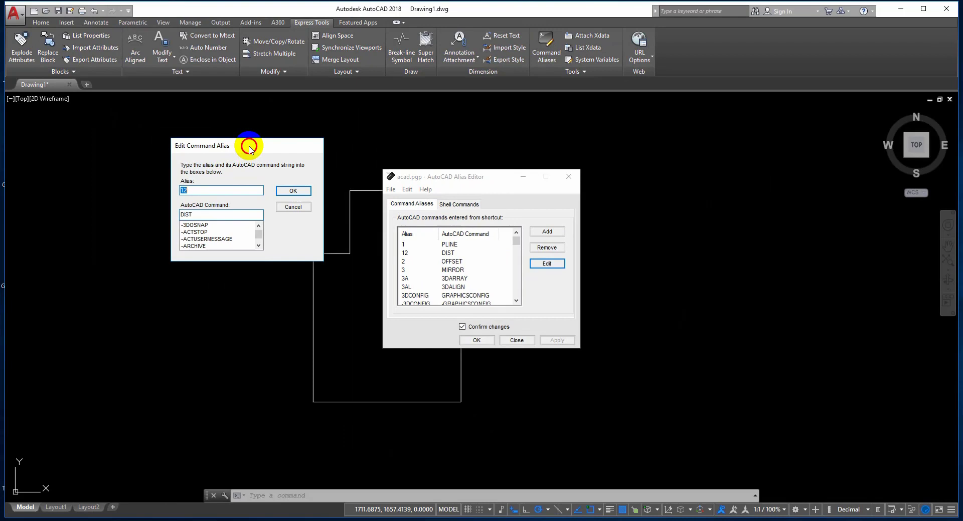
{"action": "left_click_drag", "start_coordinate": [249, 147], "coordinate": [317, 202]}
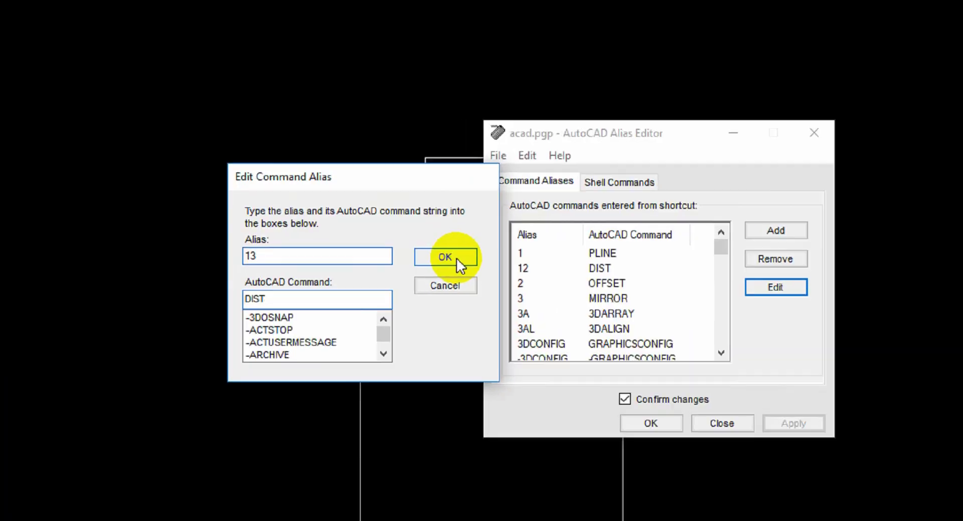
{"action": "left_click", "coordinate": [368, 250]}
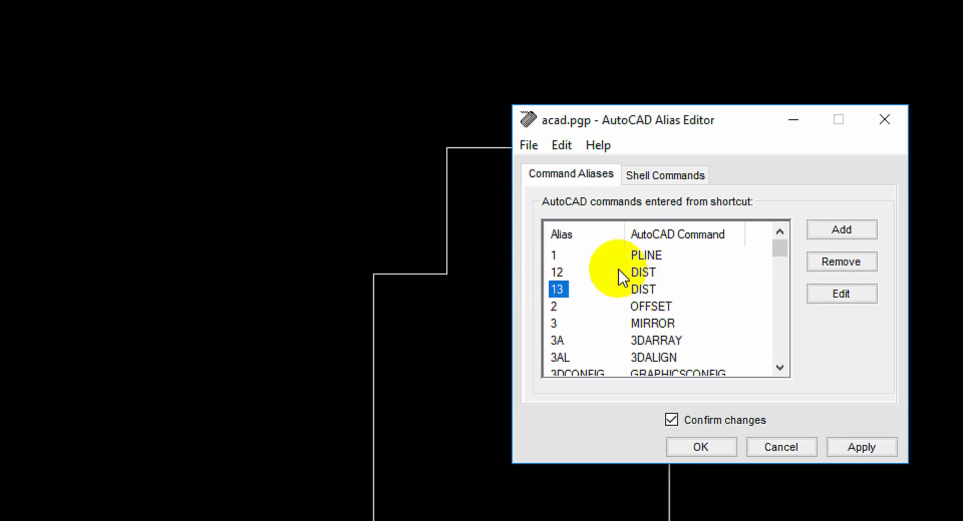
Apply the alias changes, overwriting the existing acad.pgp file, and close the alias editor.
{"action": "left_click", "coordinate": [867, 446]}
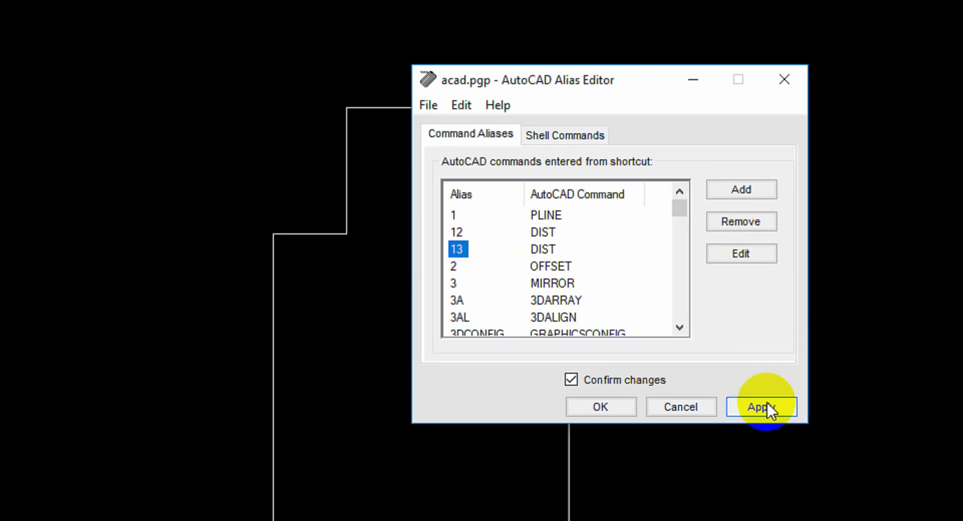
{"action": "left_click", "coordinate": [774, 408]}
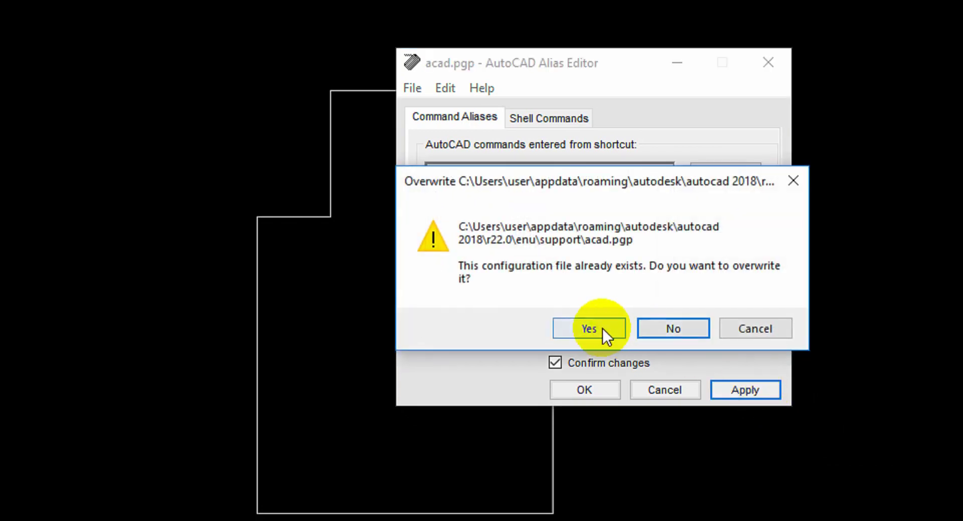
{"action": "left_click", "coordinate": [602, 330]}
{"action": "left_click", "coordinate": [741, 314]}
{"action": "left_click", "coordinate": [596, 390]}
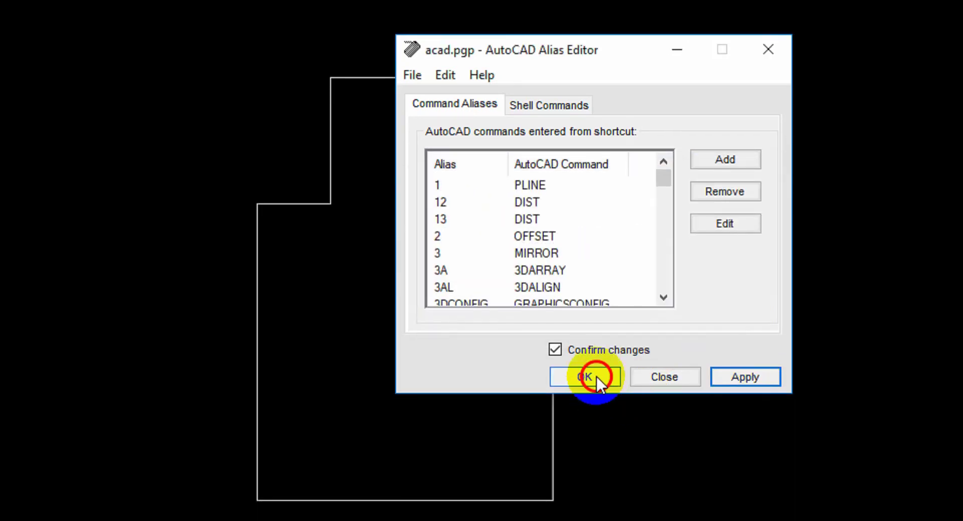
{"action": "left_click", "coordinate": [720, 302]}
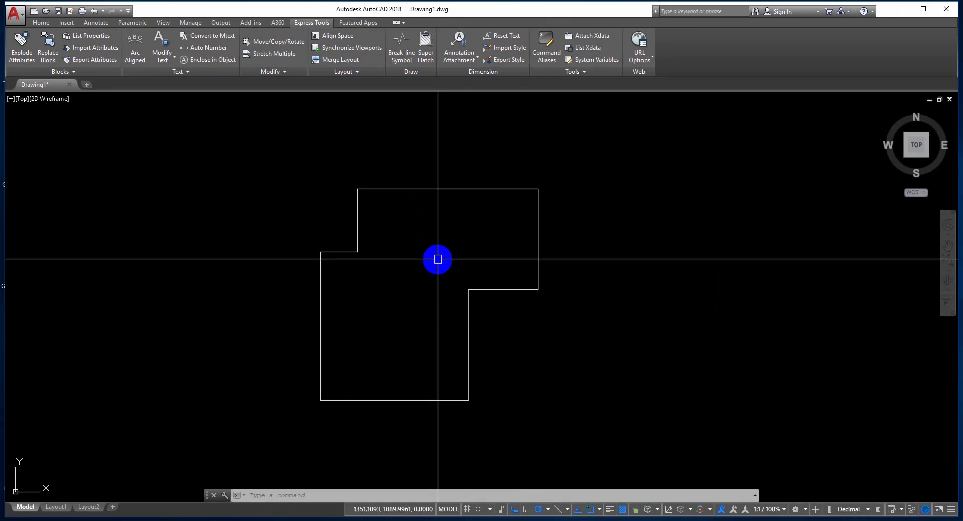
Run DIST through its alias 13 and measure the length of the outline's upper edge.
{"action": "type", "text": "1"}
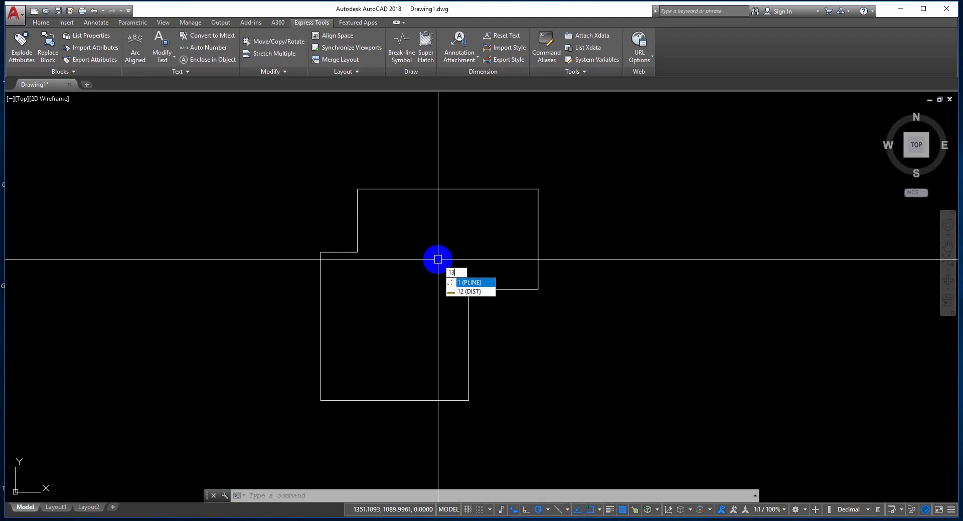
{"action": "type", "text": "3"}
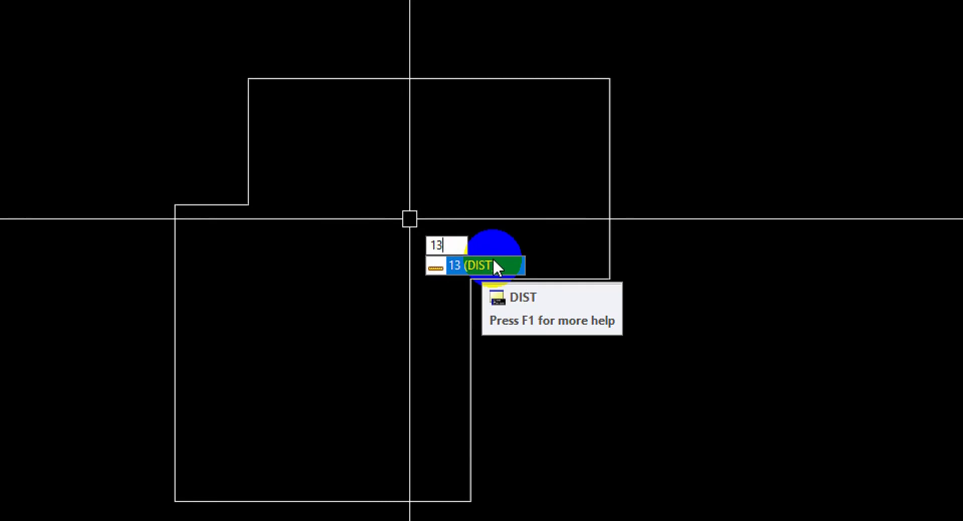
{"action": "left_click", "coordinate": [493, 265]}
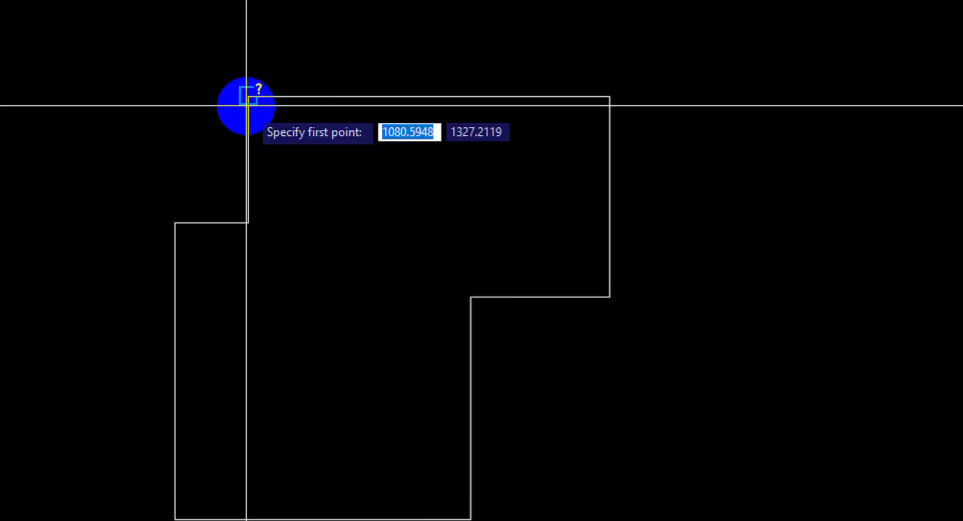
{"action": "left_click", "coordinate": [248, 78]}
{"action": "left_click", "coordinate": [610, 137]}
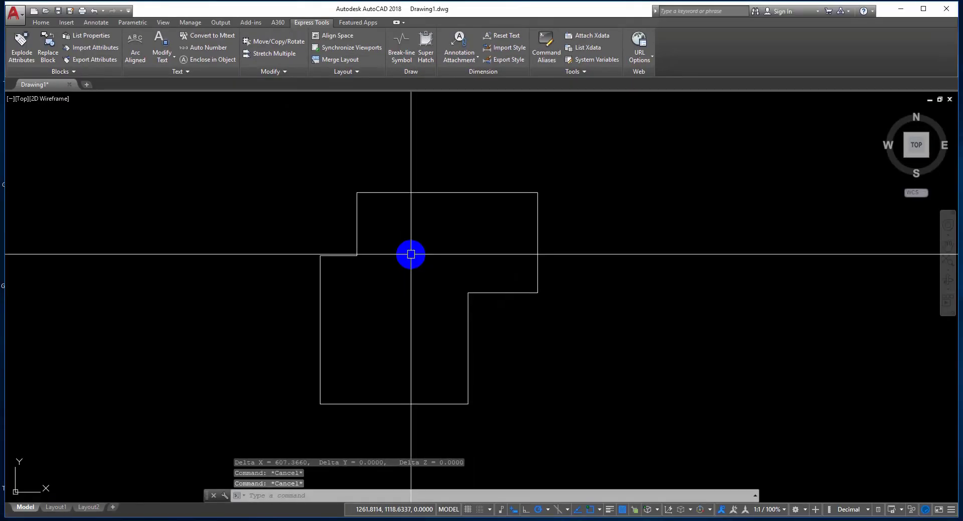
Reopen the Command Alias Editor and remove alias 13 of the DIST command.
{"action": "left_click", "coordinate": [555, 56]}
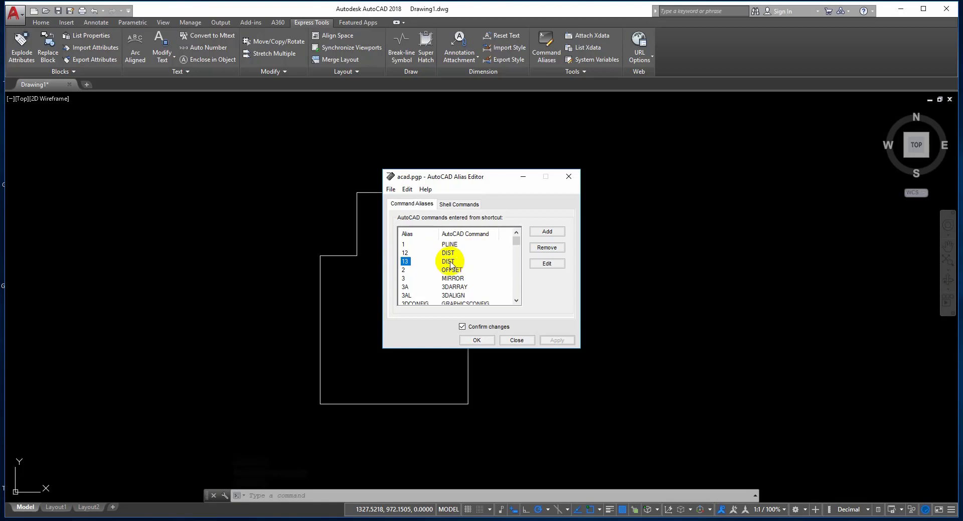
{"action": "left_click", "coordinate": [450, 264]}
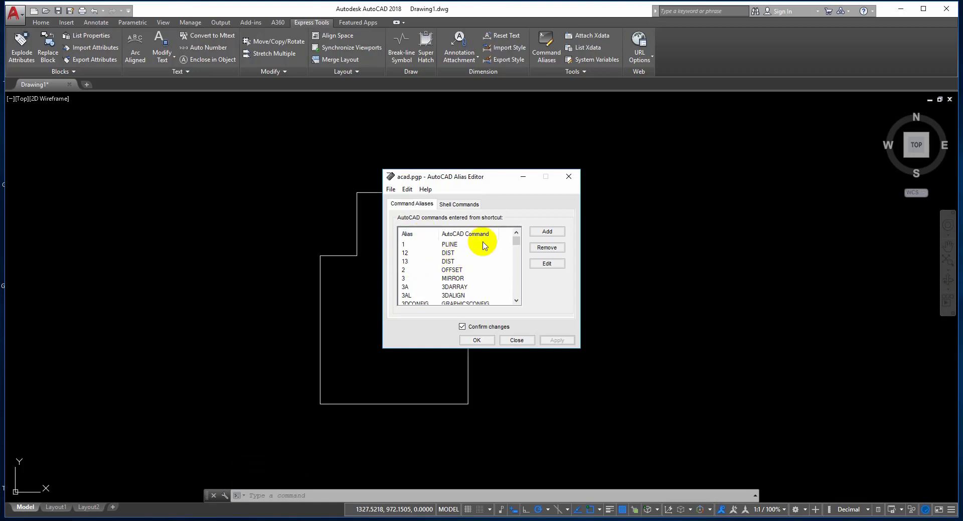
{"action": "left_click", "coordinate": [405, 262]}
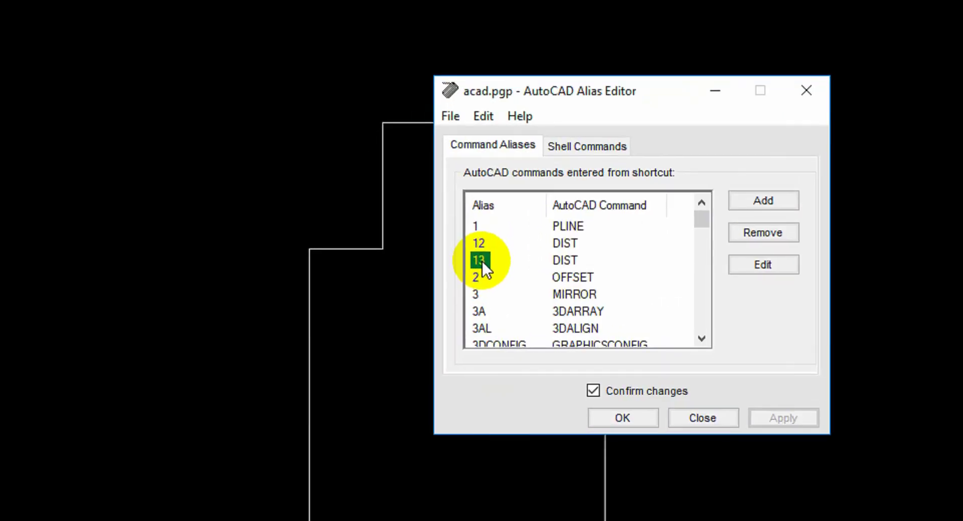
{"action": "left_click", "coordinate": [767, 235]}
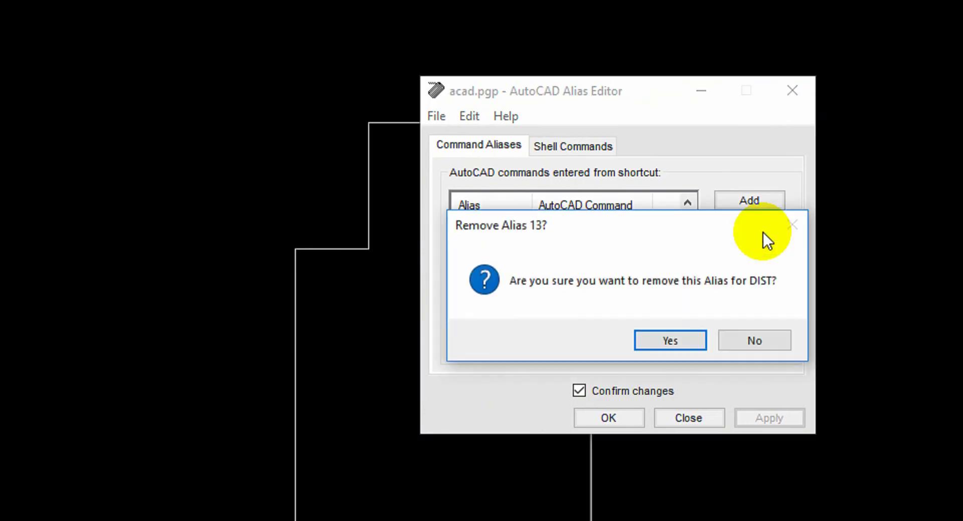
{"action": "left_click", "coordinate": [692, 344]}
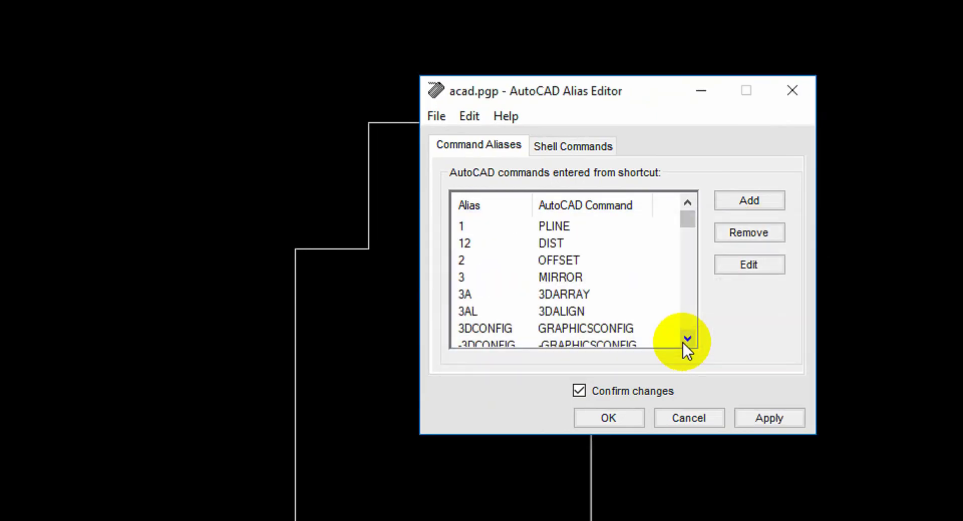
Save the alias removal to the existing acad.pgp file and close the alias editor.
{"action": "left_click", "coordinate": [768, 420]}
{"action": "left_click", "coordinate": [633, 329]}
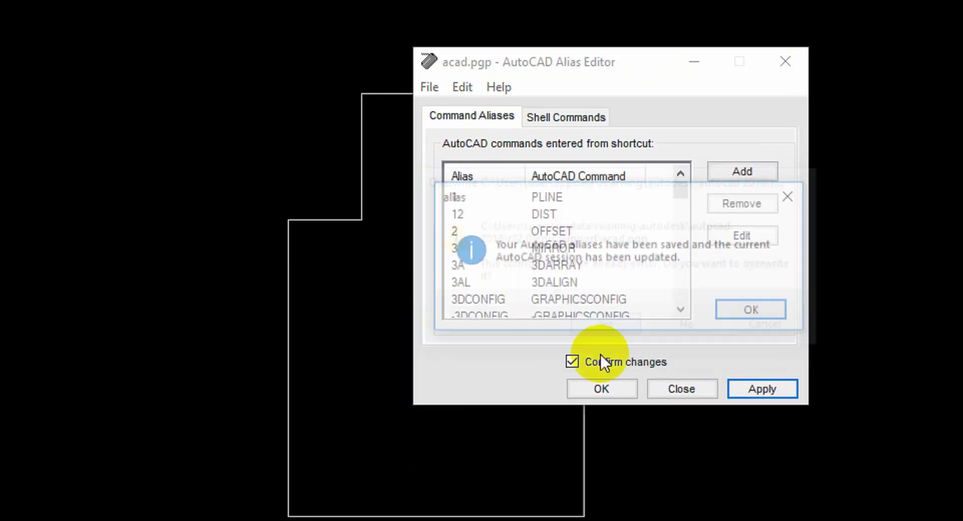
{"action": "left_click", "coordinate": [762, 306]}
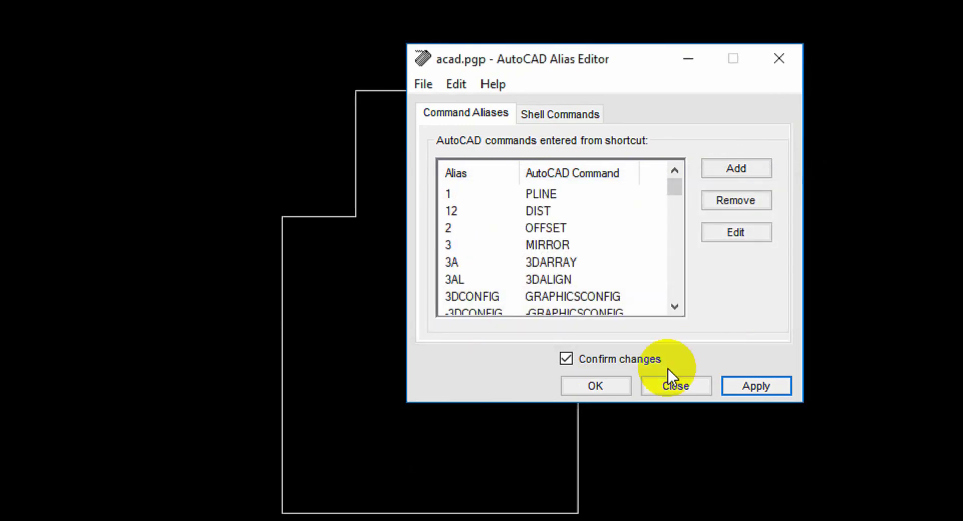
{"action": "left_click", "coordinate": [612, 387]}
{"action": "left_click", "coordinate": [752, 306]}
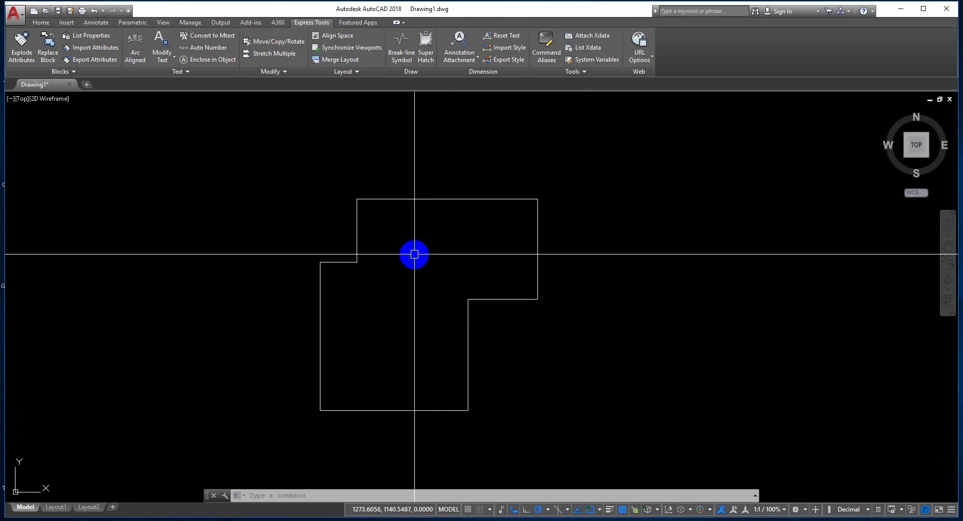
Test the alias 13 in the drawing, then cancel the entry.
{"action": "type", "text": "13"}
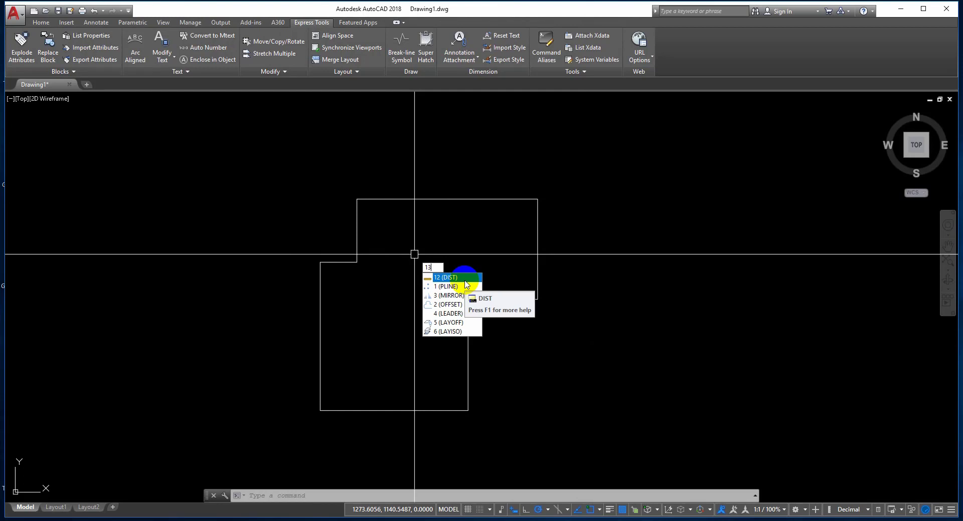
{"action": "left_click", "coordinate": [459, 236]}
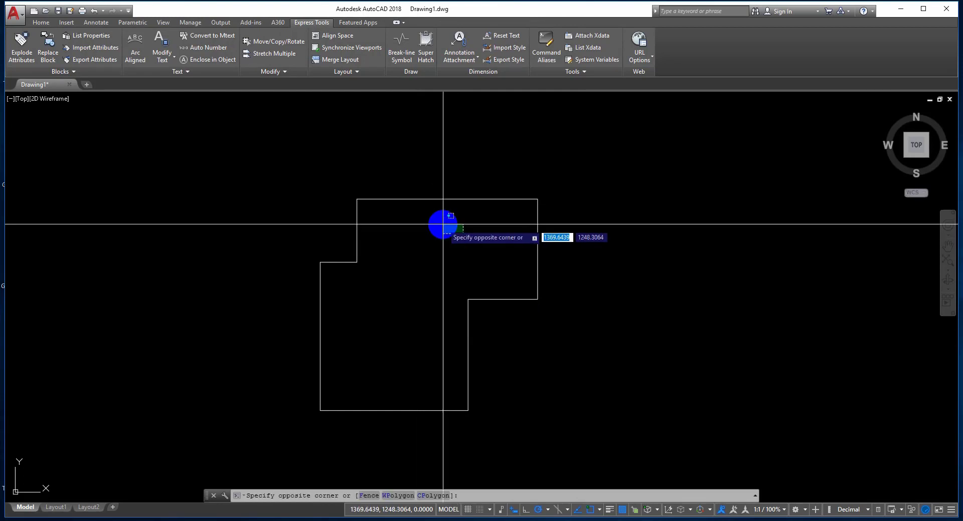
{"action": "key", "text": "Escape"}
Reopen the Command Alias Editor and remove alias 12 of the DIST command.
{"action": "left_click", "coordinate": [546, 48]}
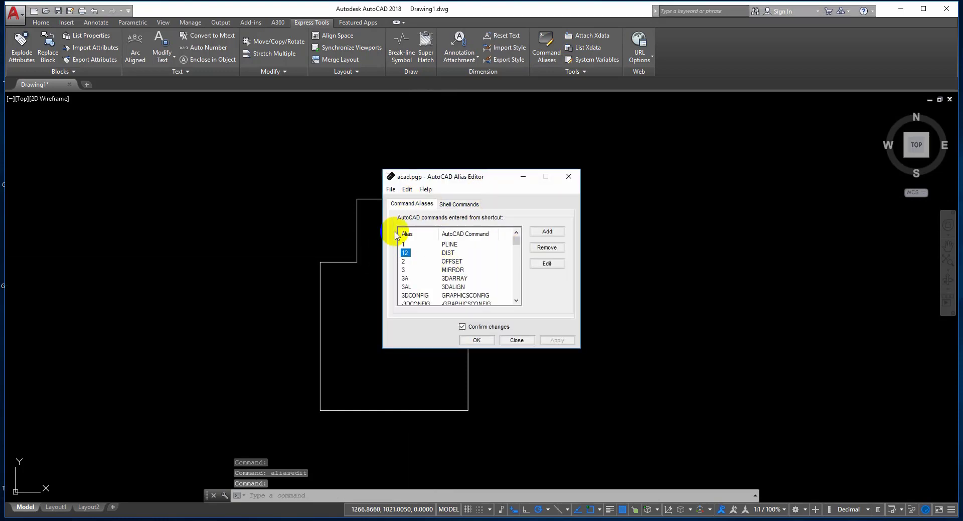
{"action": "left_click", "coordinate": [452, 262]}
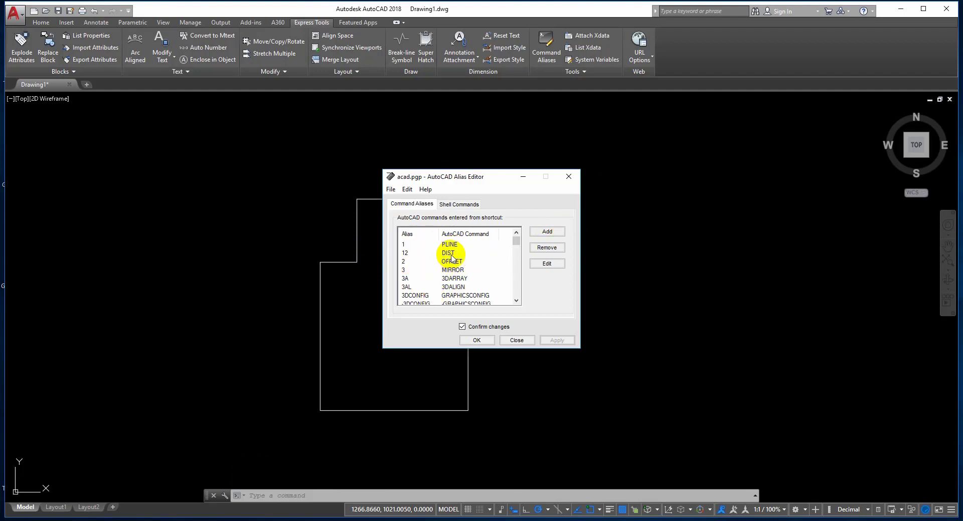
{"action": "left_click", "coordinate": [405, 253]}
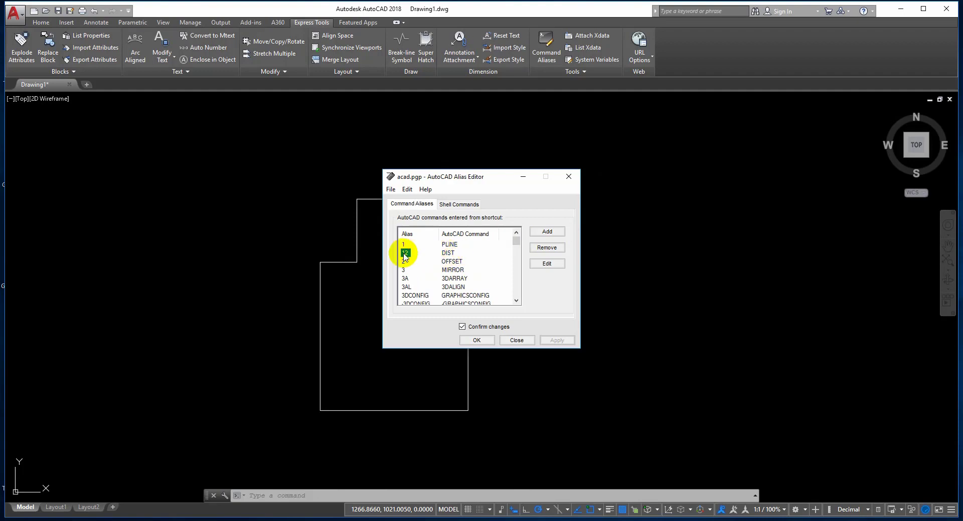
{"action": "left_click", "coordinate": [542, 249]}
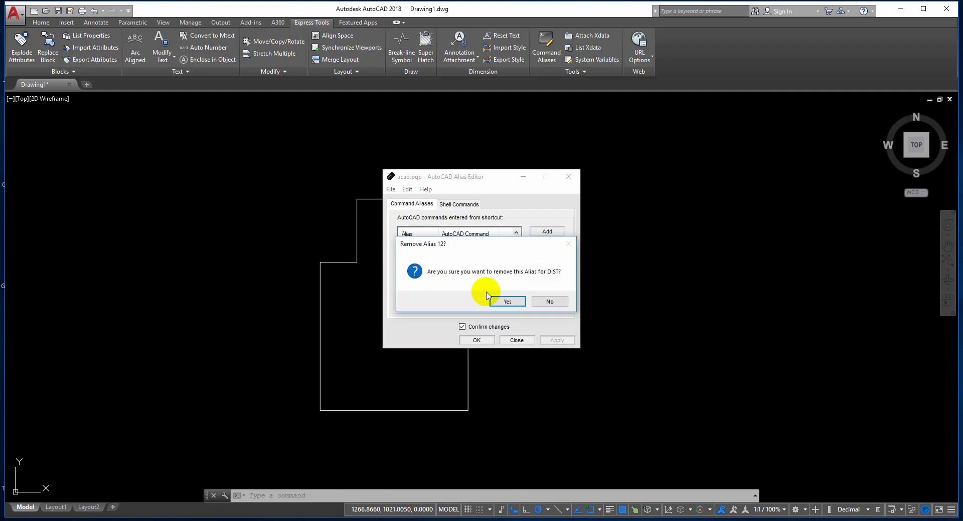
{"action": "left_click", "coordinate": [518, 303]}
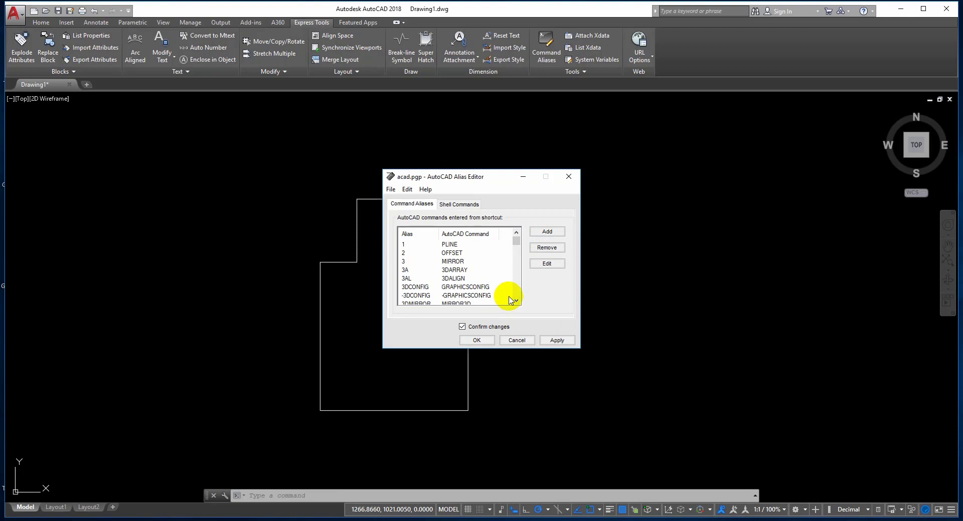
Add a new command alias 12 for the DIST command in the alias editor.
{"action": "left_click", "coordinate": [547, 233]}
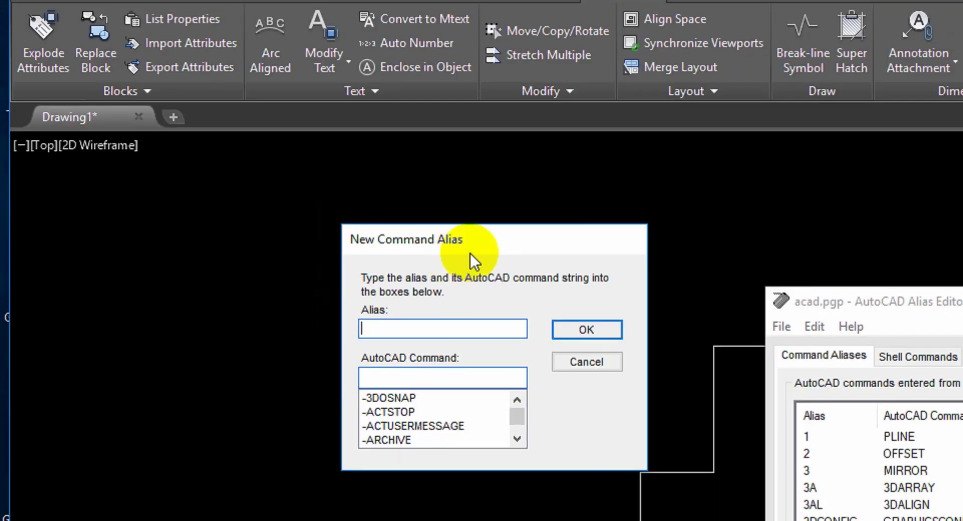
{"action": "left_click_drag", "start_coordinate": [246, 147], "coordinate": [250, 128]}
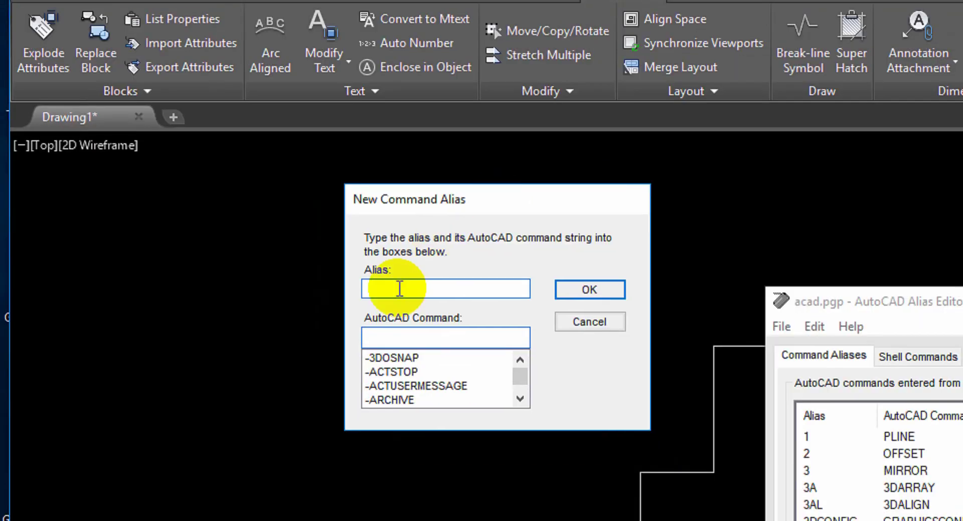
{"action": "type", "text": "12"}
{"action": "left_click", "coordinate": [384, 331]}
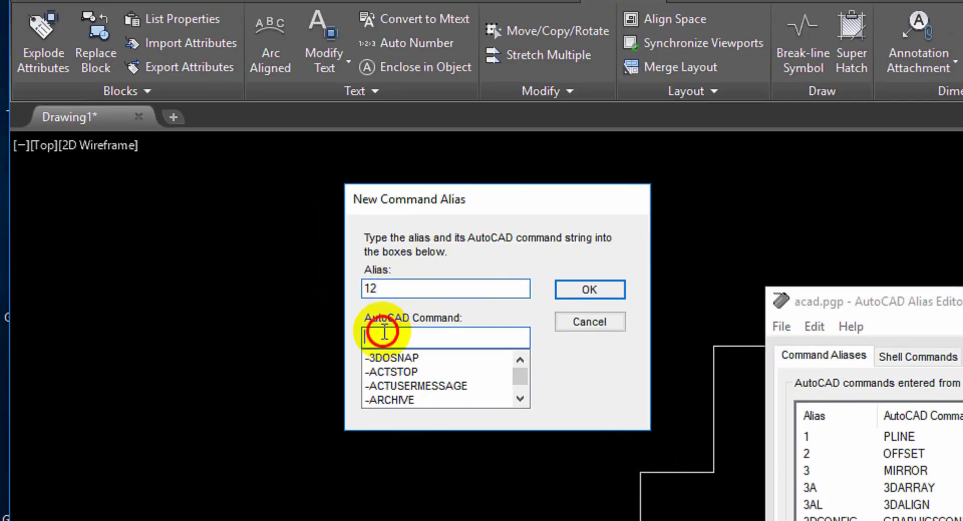
{"action": "type", "text": "d"}
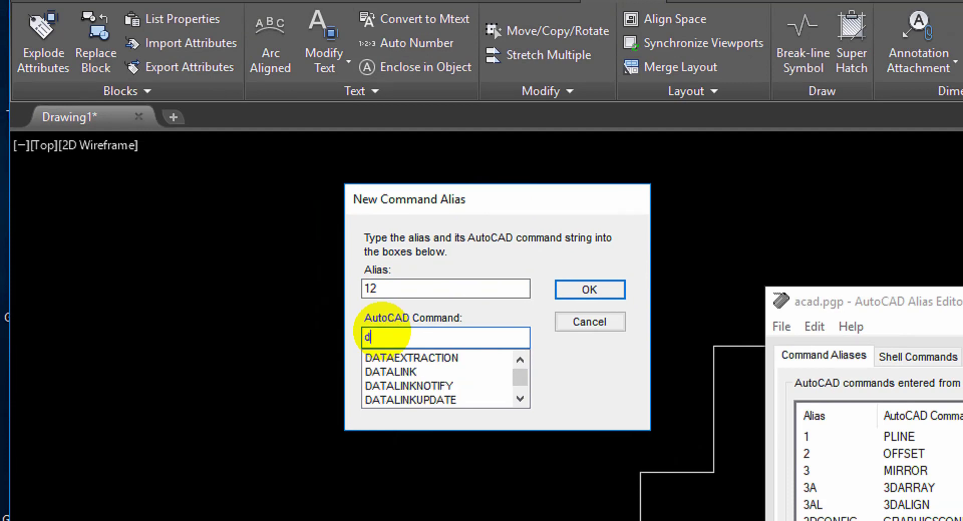
{"action": "type", "text": "is"}
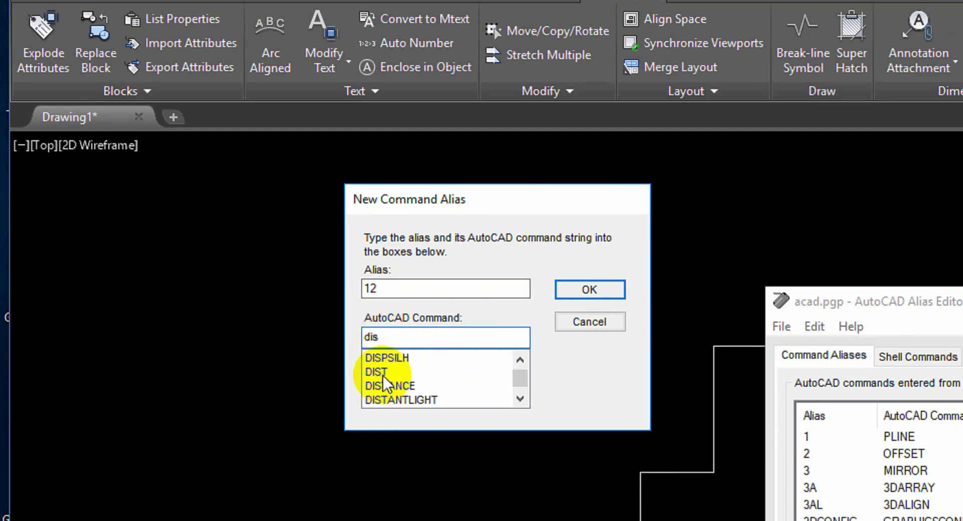
{"action": "left_click", "coordinate": [383, 374]}
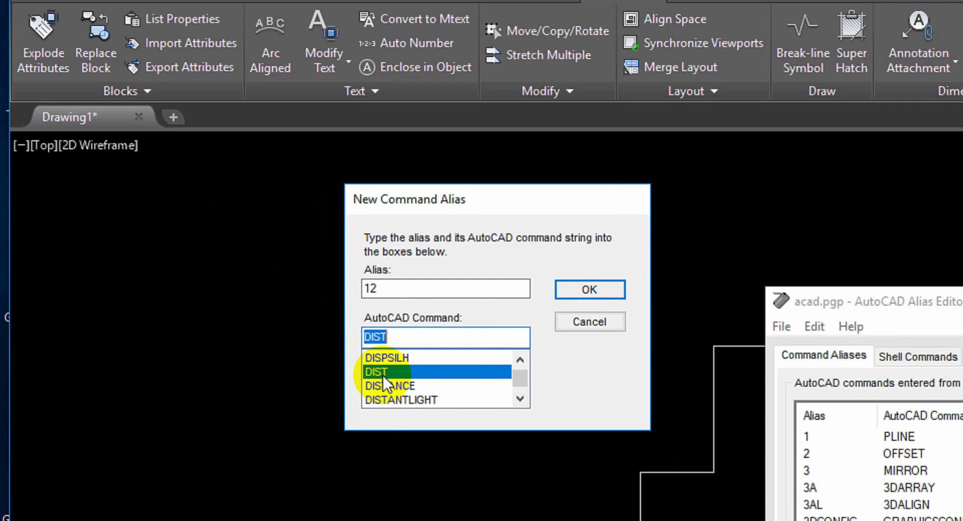
{"action": "left_click", "coordinate": [585, 293]}
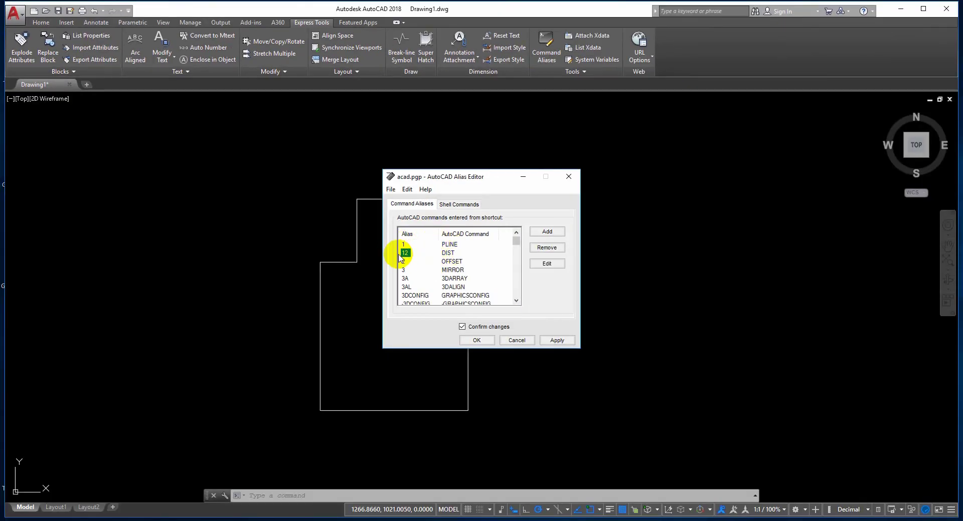
{"action": "left_click", "coordinate": [449, 250]}
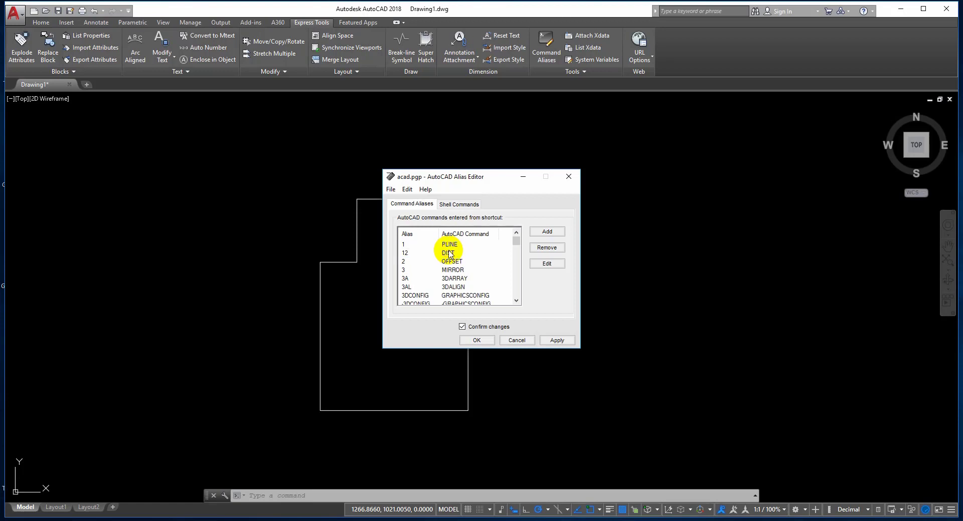
Apply the new alias by overwriting the existing acad.pgp file, and close the alias editor.
{"action": "left_click", "coordinate": [572, 342]}
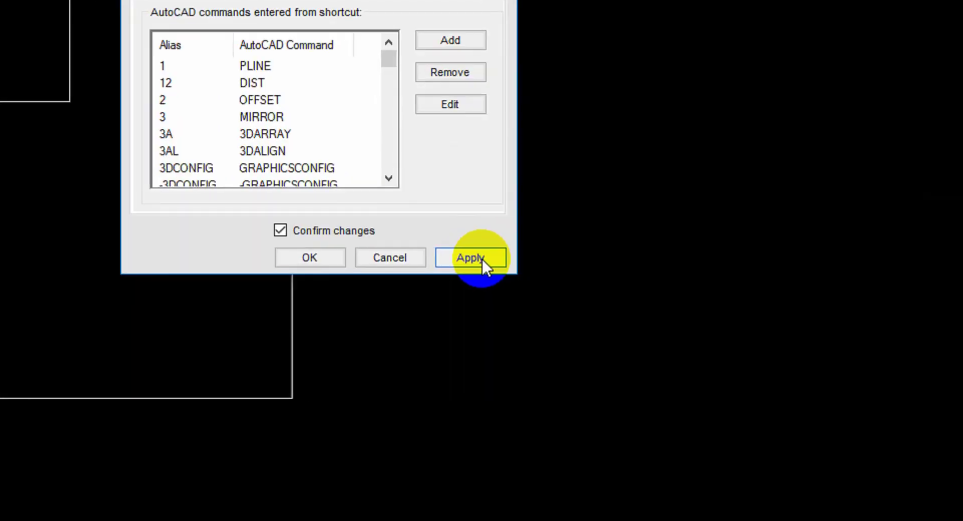
{"action": "left_click", "coordinate": [482, 258]}
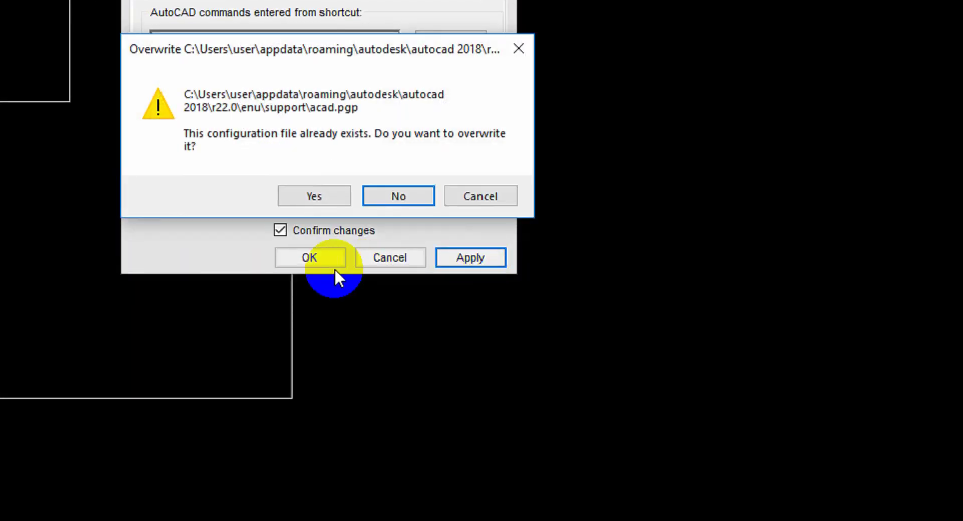
{"action": "left_click", "coordinate": [316, 193]}
{"action": "left_click", "coordinate": [429, 183]}
{"action": "left_click", "coordinate": [339, 257]}
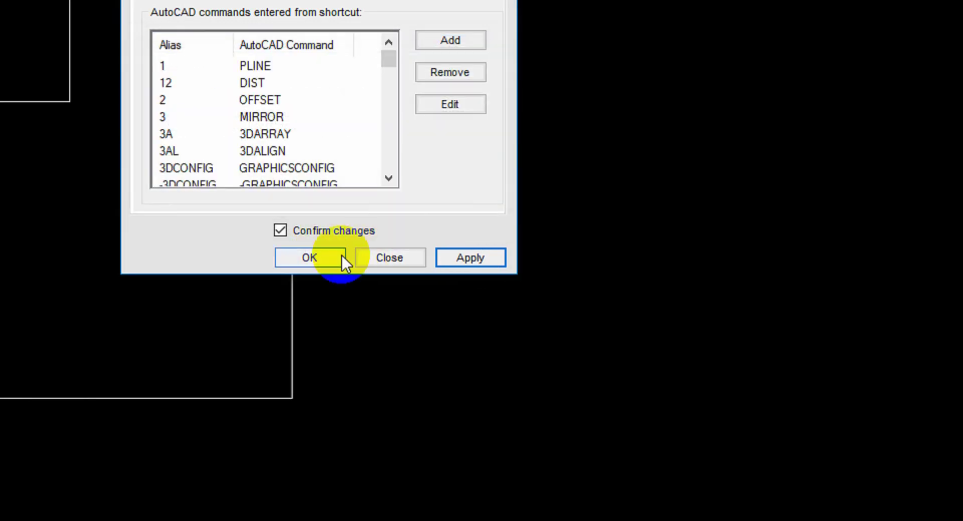
{"action": "left_click", "coordinate": [444, 186]}
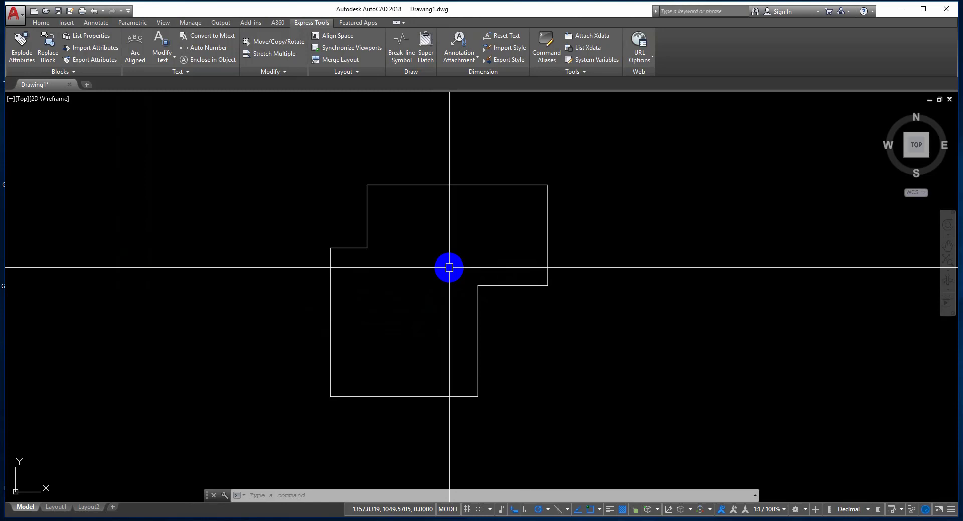
Test the alias 12 by running DIST and measuring the outline's short upper-left vertical edge between its endpoints.
{"action": "type", "text": "12"}
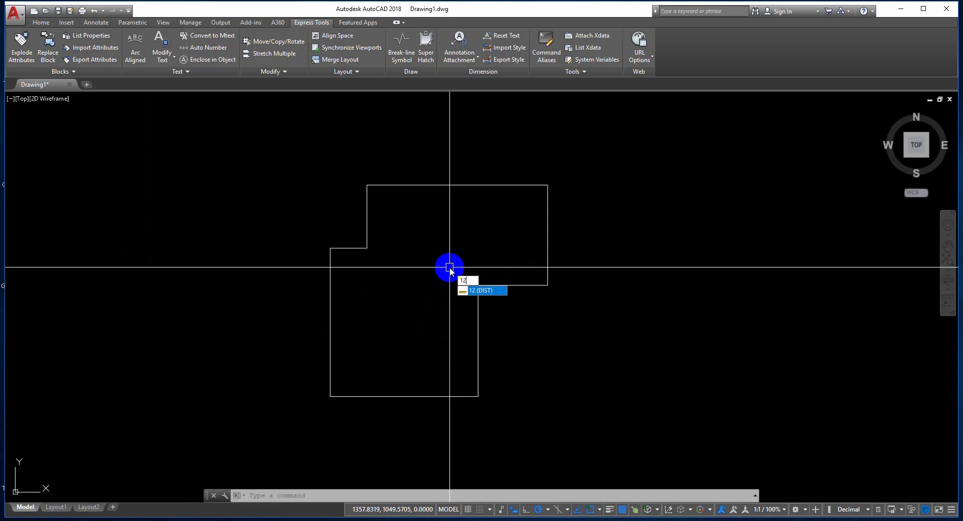
{"action": "left_click", "coordinate": [482, 292]}
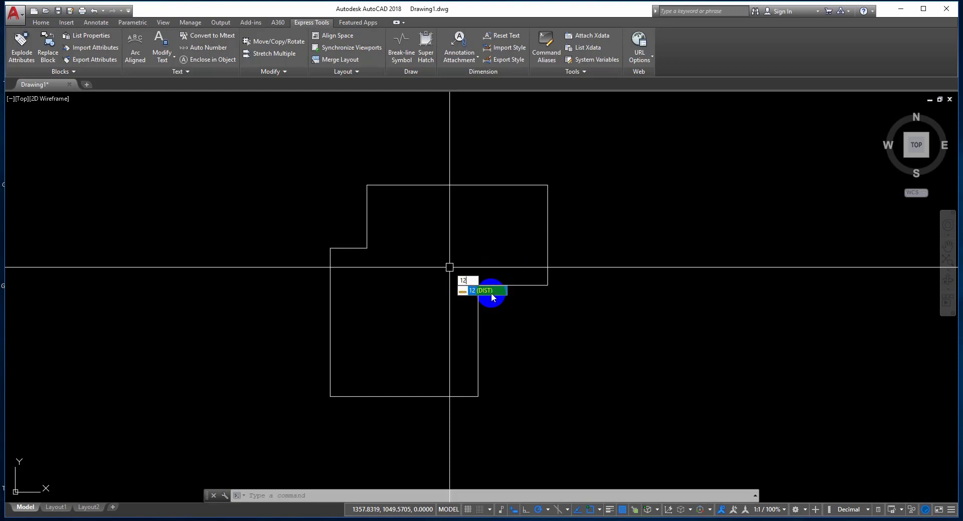
{"action": "left_click", "coordinate": [490, 292]}
{"action": "left_click", "coordinate": [367, 186]}
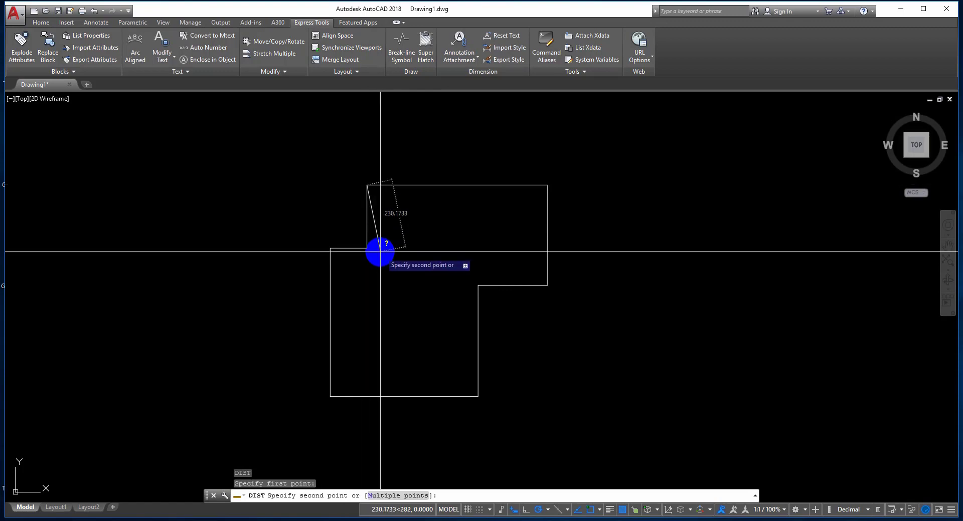
{"action": "left_click", "coordinate": [368, 249]}
{"action": "middle_click_drag", "start_coordinate": [384, 248], "coordinate": [418, 245]}
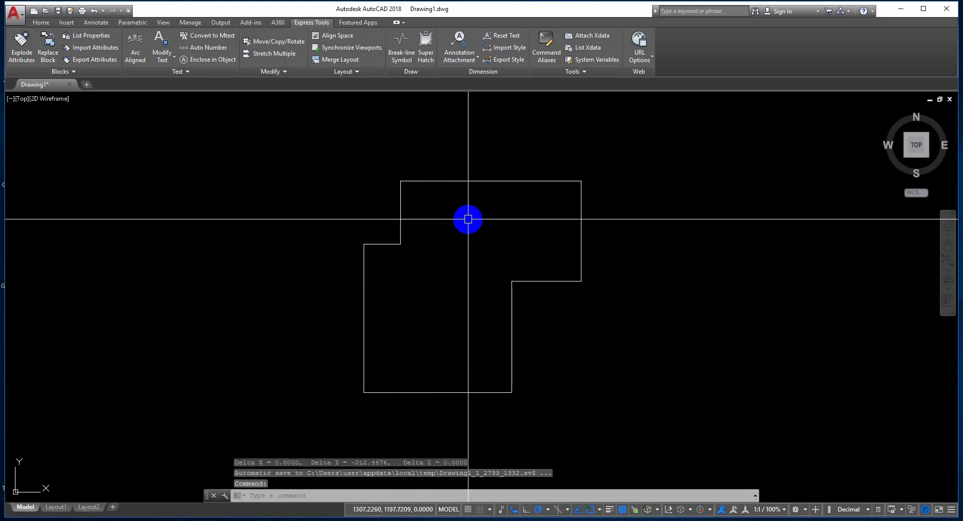
{"action": "mouse_move", "coordinate": [464, 219]}
{"action": "middle_mouse_down"}
{"action": "mouse_move", "coordinate": [429, 249]}
{"action": "mouse_move", "coordinate": [439, 243]}
{"action": "mouse_move", "coordinate": [439, 198]}
{"action": "middle_mouse_up"}
{"action": "middle_click_drag", "start_coordinate": [430, 271], "coordinate": [440, 260]}
{"action": "middle_click_drag", "start_coordinate": [652, 228], "coordinate": [632, 284]}
{"action": "middle_click_drag", "start_coordinate": [553, 342], "coordinate": [574, 325]}
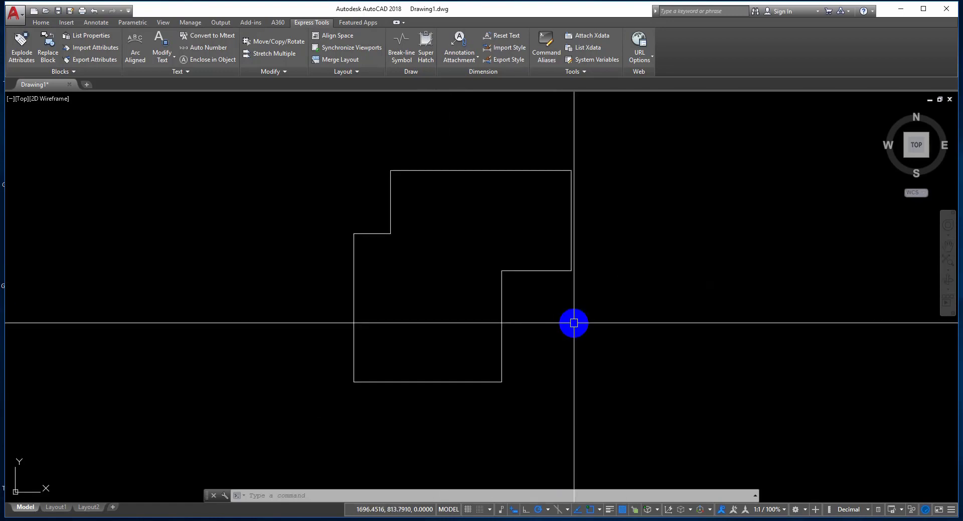